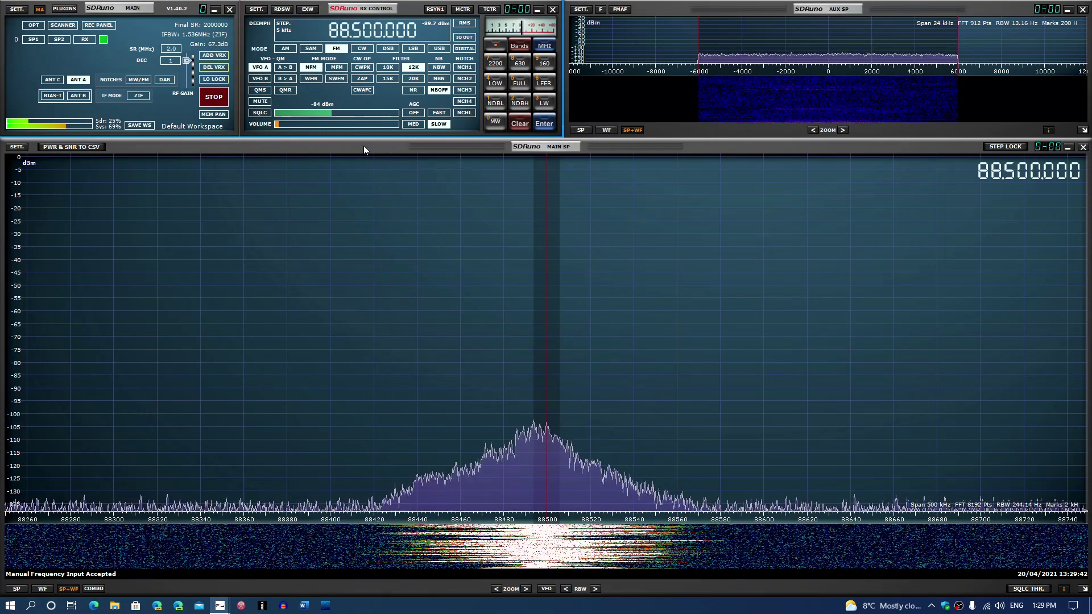
- Switch the 88.5 MHz station to WFM and set the volume slightly higher
click(312, 79)
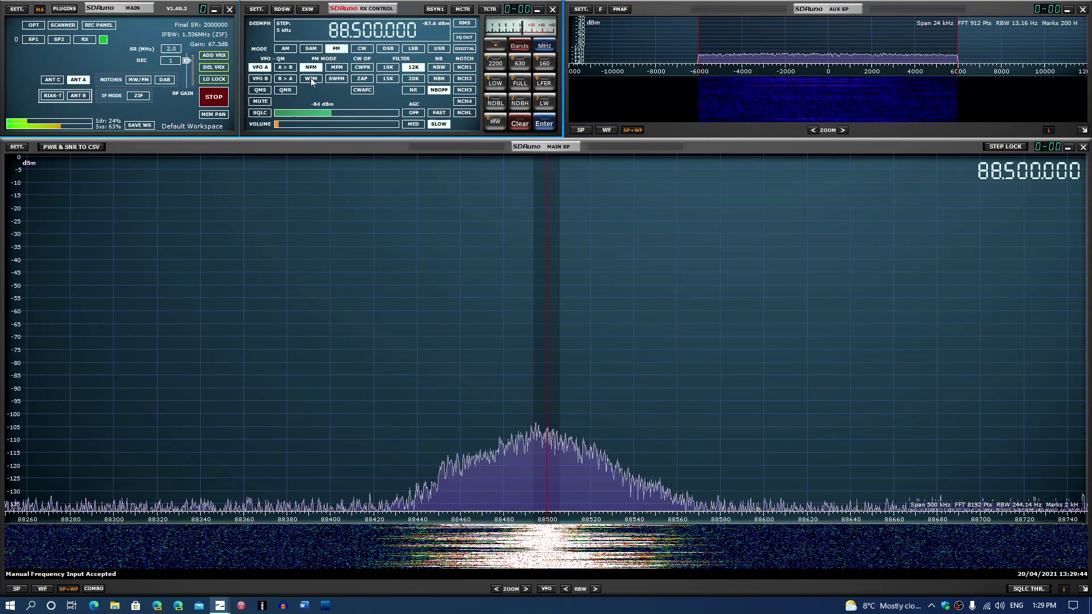
click(296, 123)
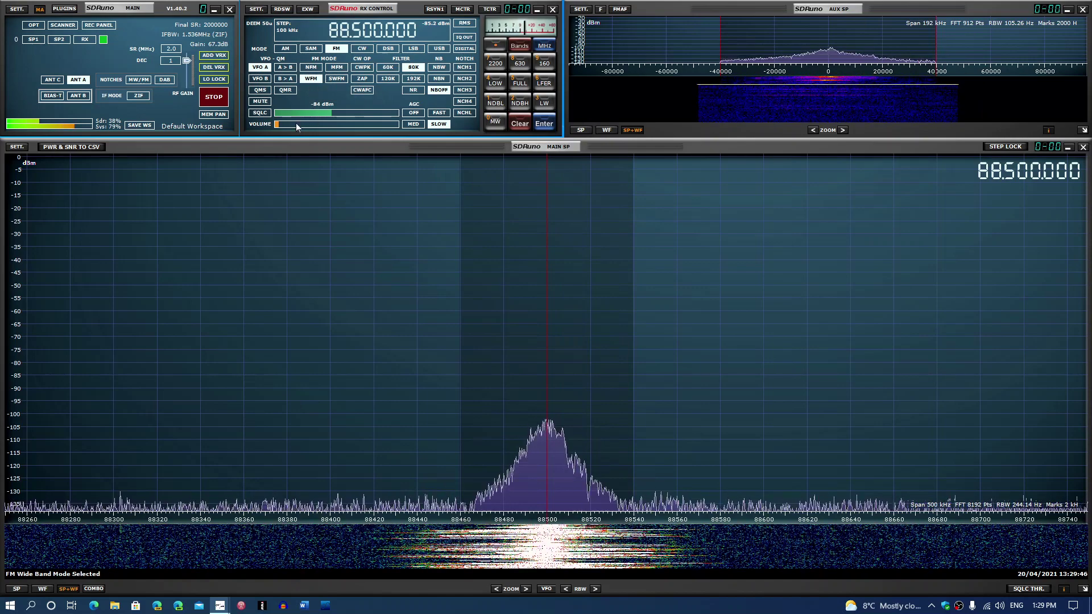
click(312, 124)
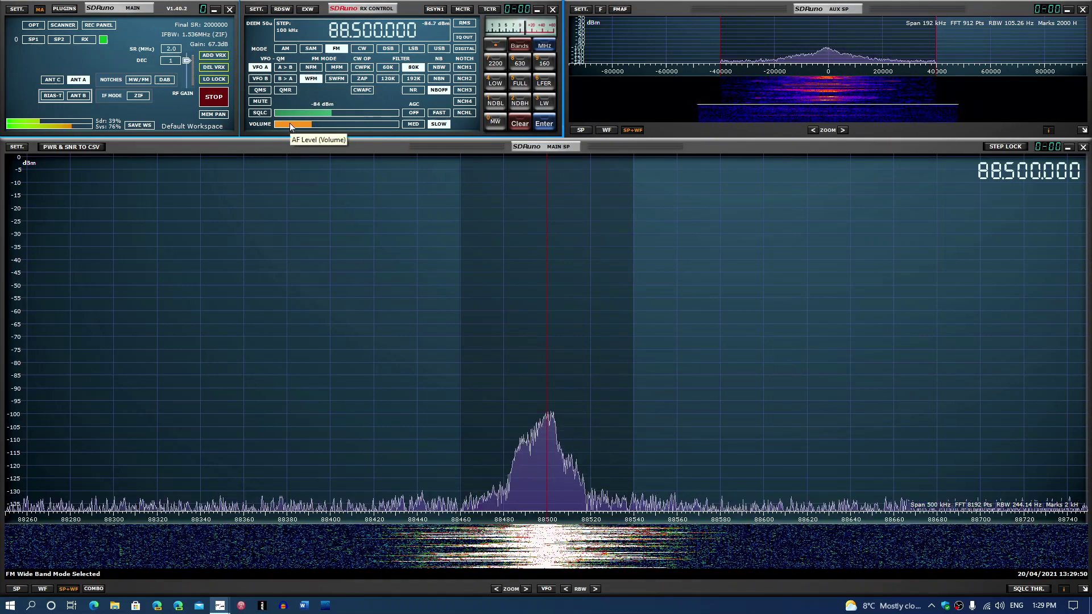
click(291, 124)
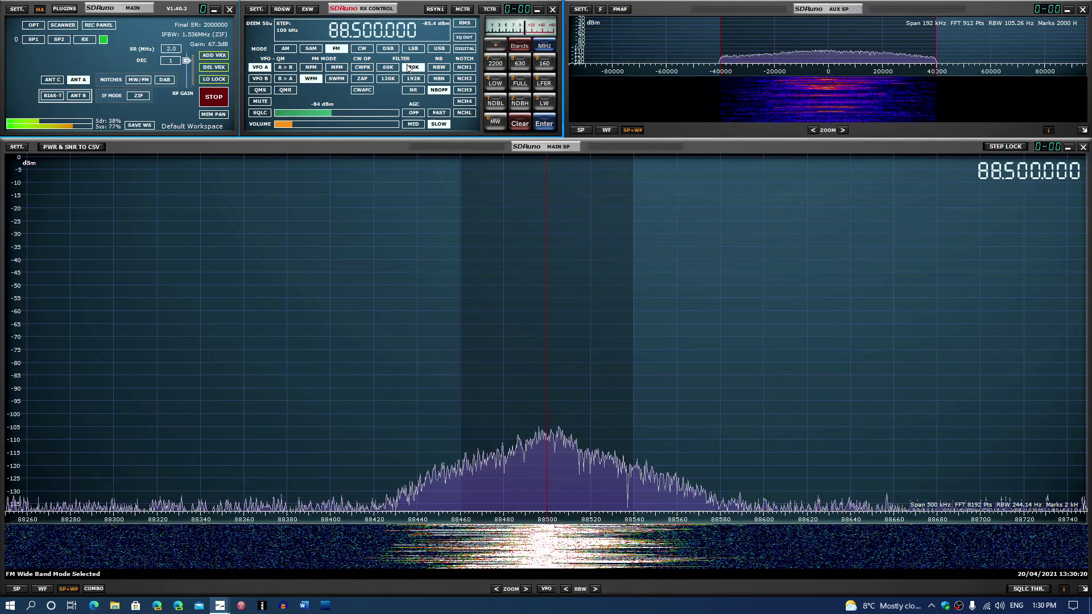
- Compare the 120 kHz and 192 kHz filters with volume raised, settling on 120 kHz
click(388, 80)
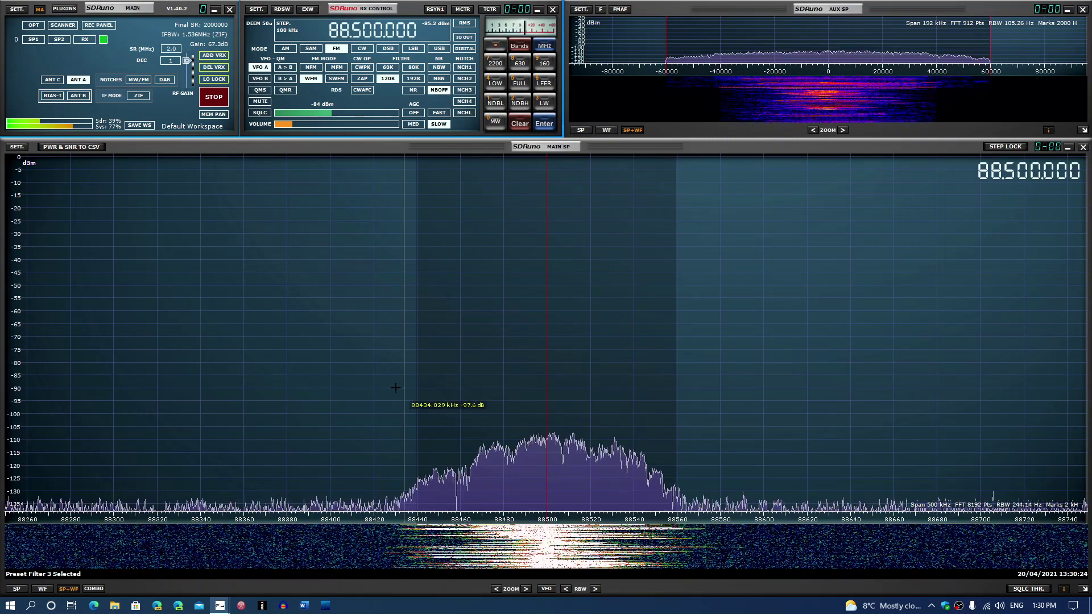
click(312, 126)
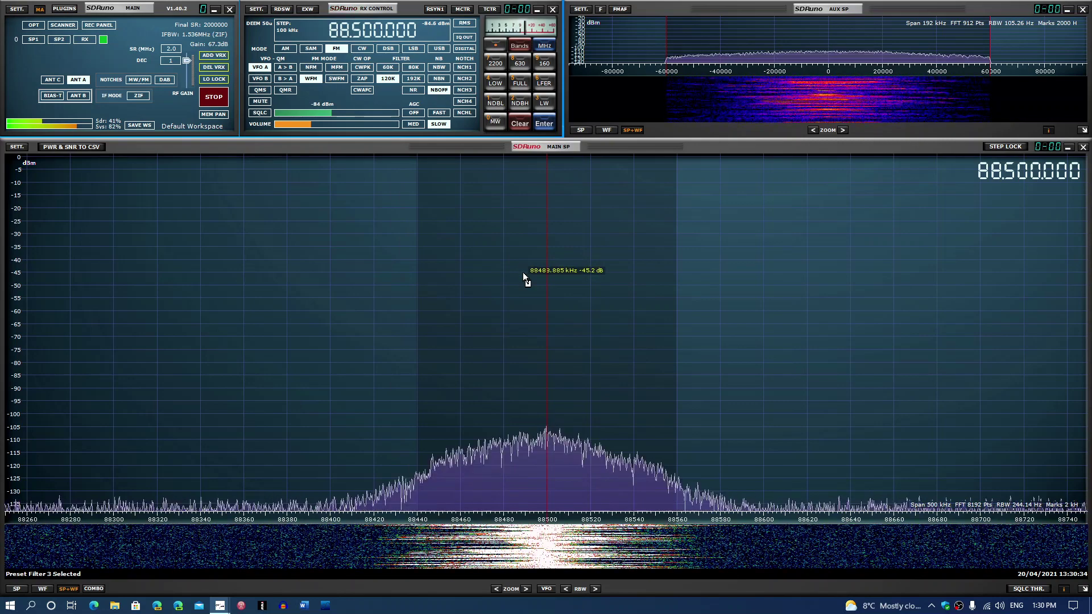
drag(523, 272, 522, 274)
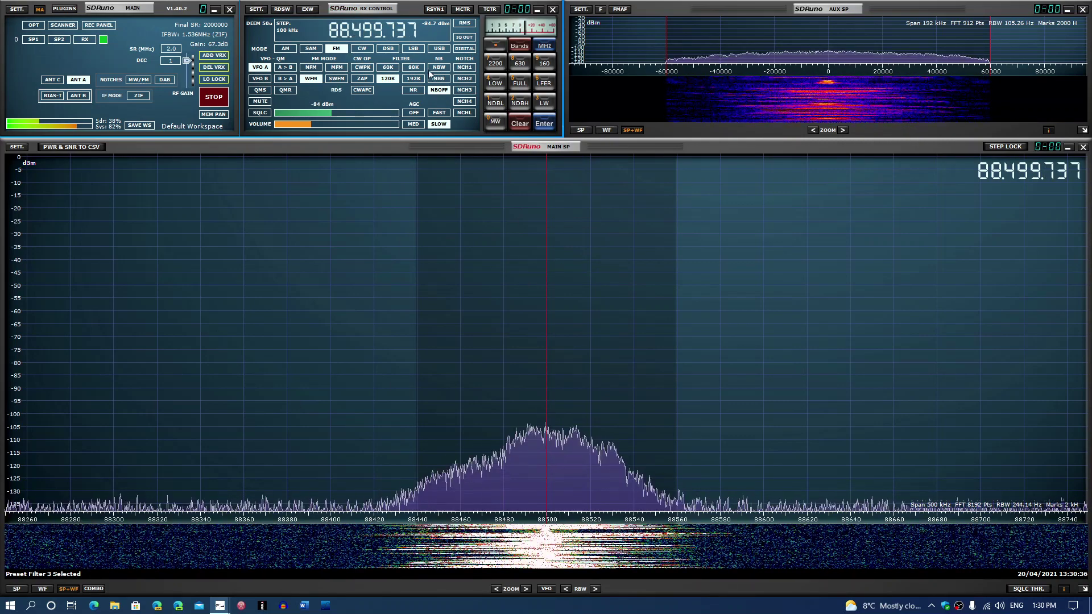
click(417, 81)
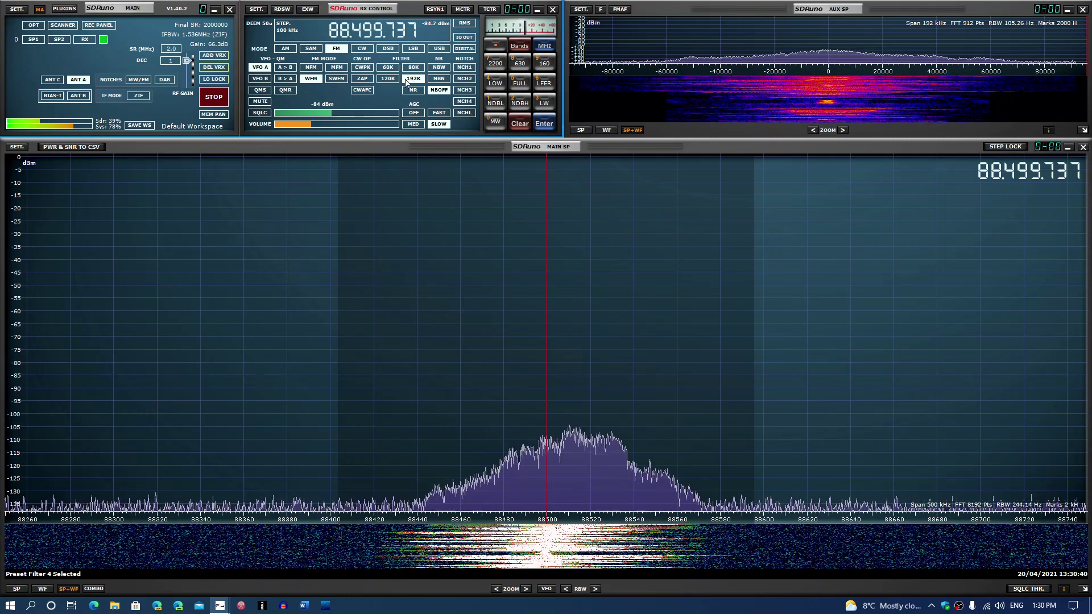
click(389, 80)
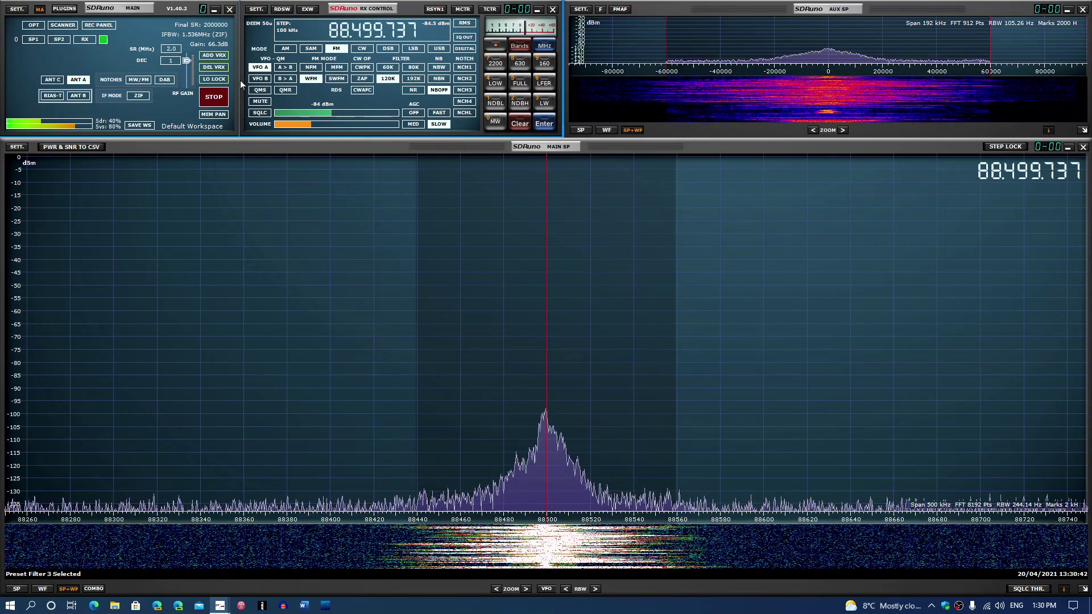
- Adjust the RF gain, raising it to about 72.6 dB then lowering it to 66.3 dB
drag(185, 60, 185, 67)
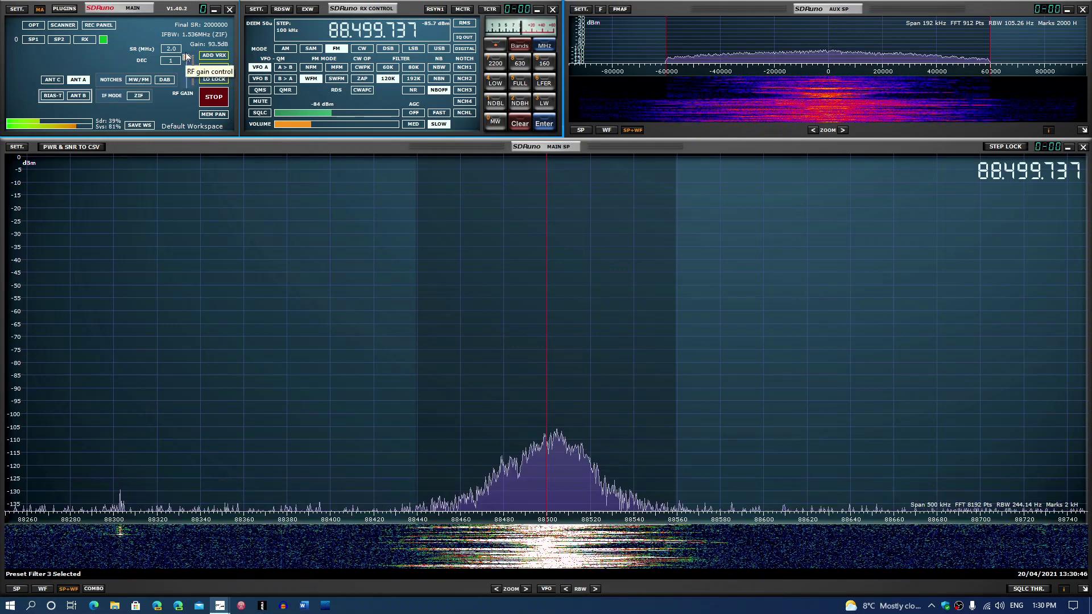
drag(186, 60, 186, 56)
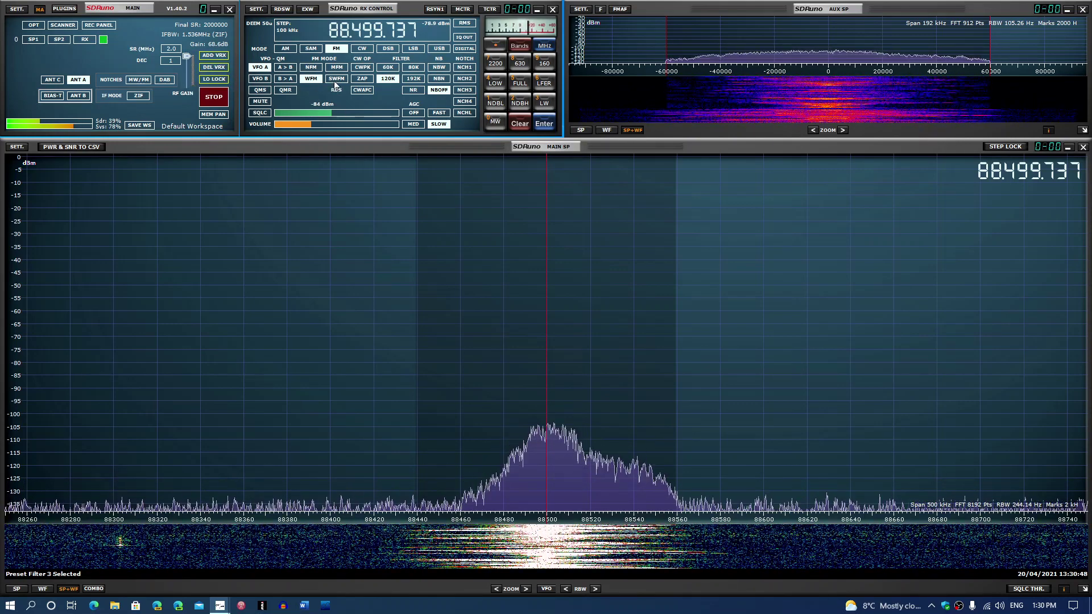
drag(186, 56, 188, 61)
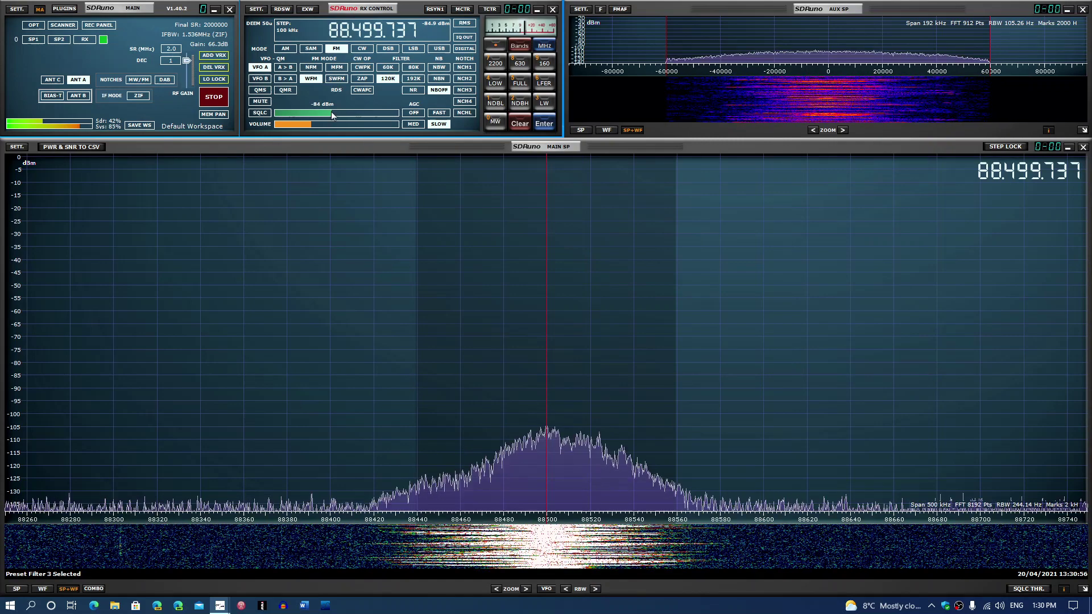
- Tune the receiver to 15.770 MHz
text(1)
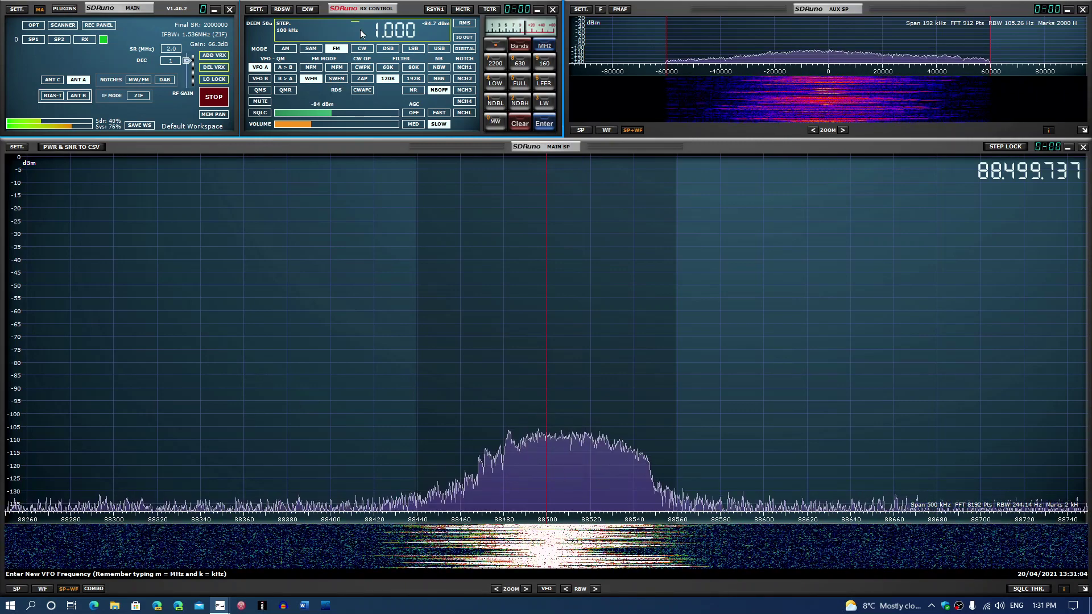
text(5.77)
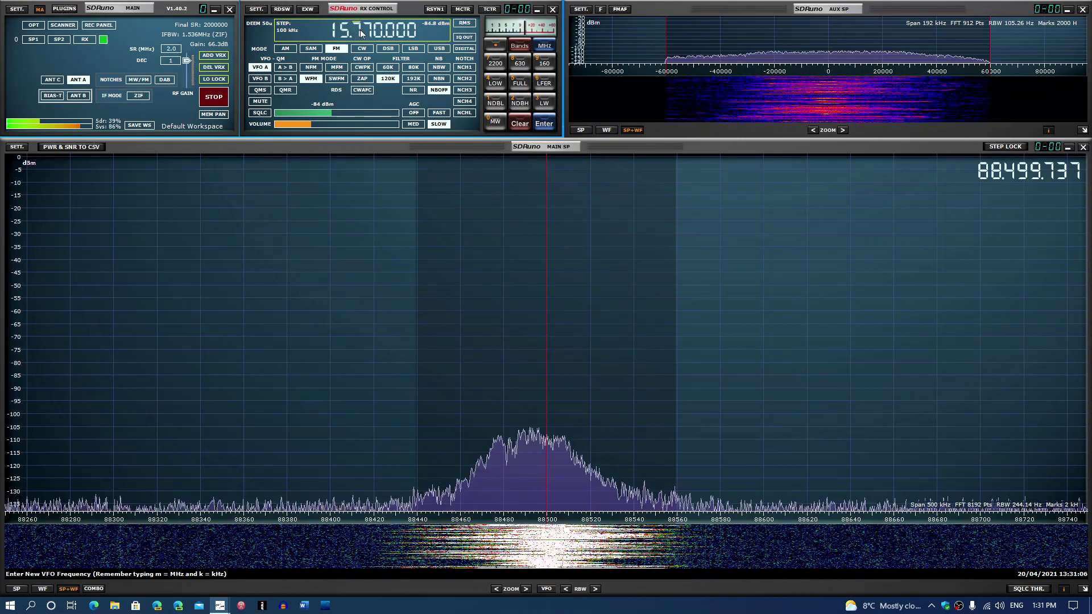
text(0)
key(Return)
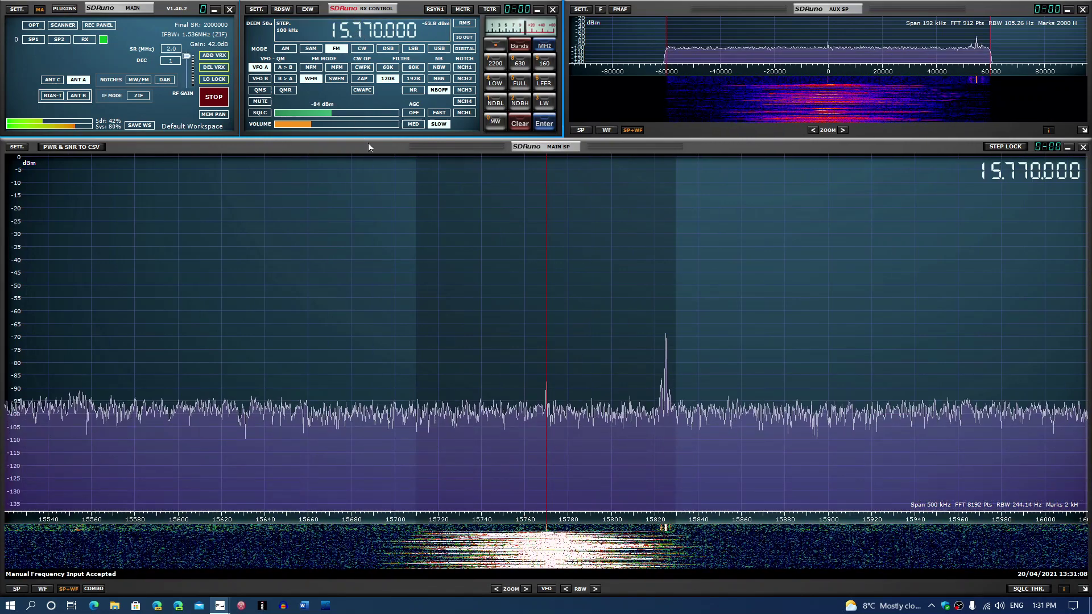
- Switch to AM and tune onto the 15.825 MHz carrier, readjusting the volume
click(286, 49)
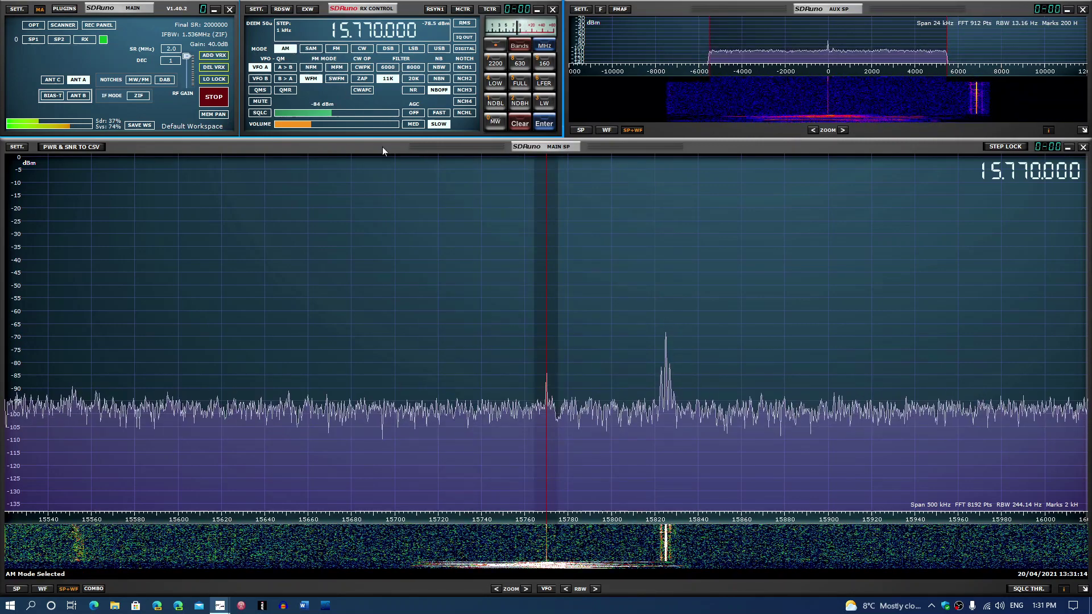
drag(305, 125, 285, 124)
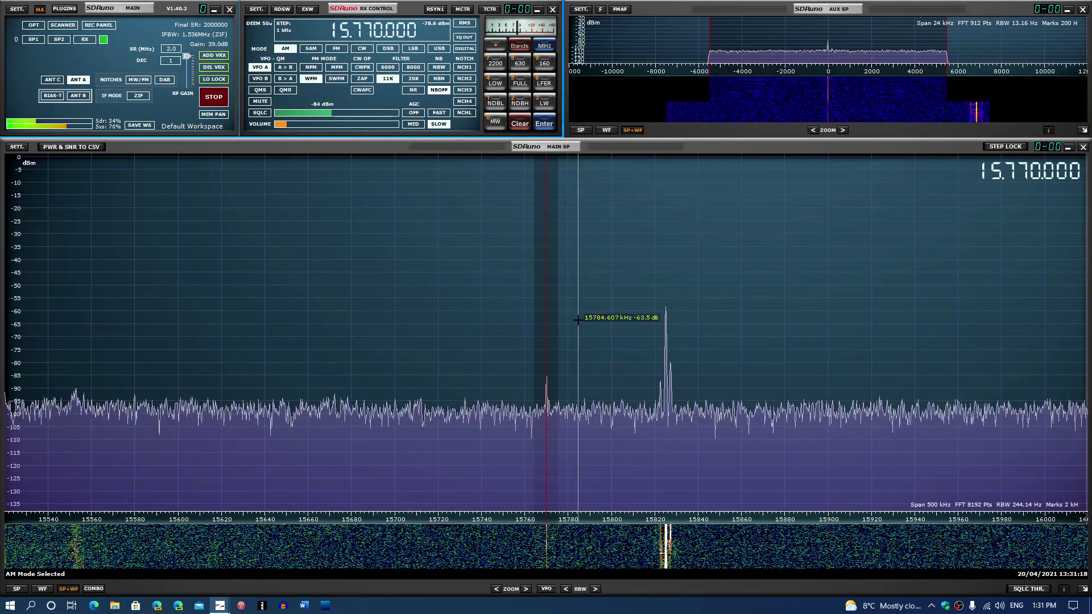
click(666, 545)
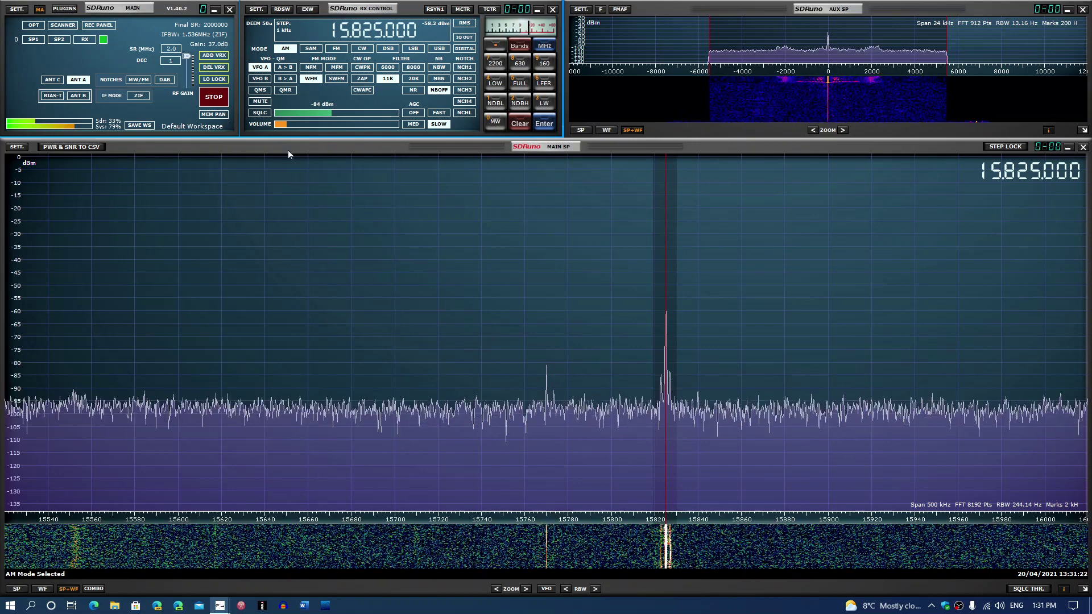
drag(300, 122, 310, 129)
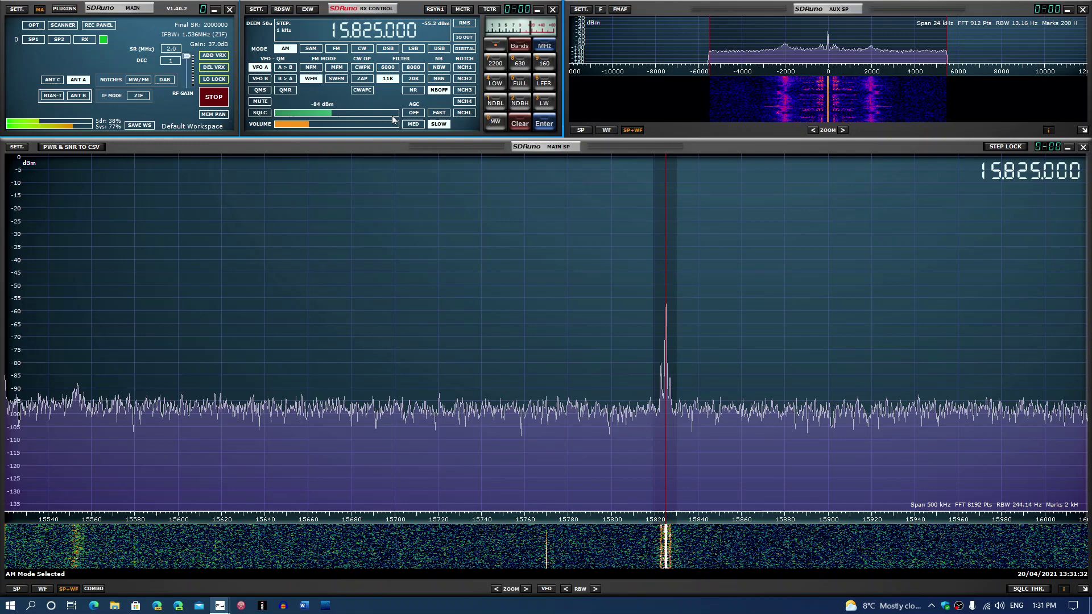
- Try the 6000 and 8000 Hz AM filters, end on 6000 Hz, then switch to USB
click(388, 67)
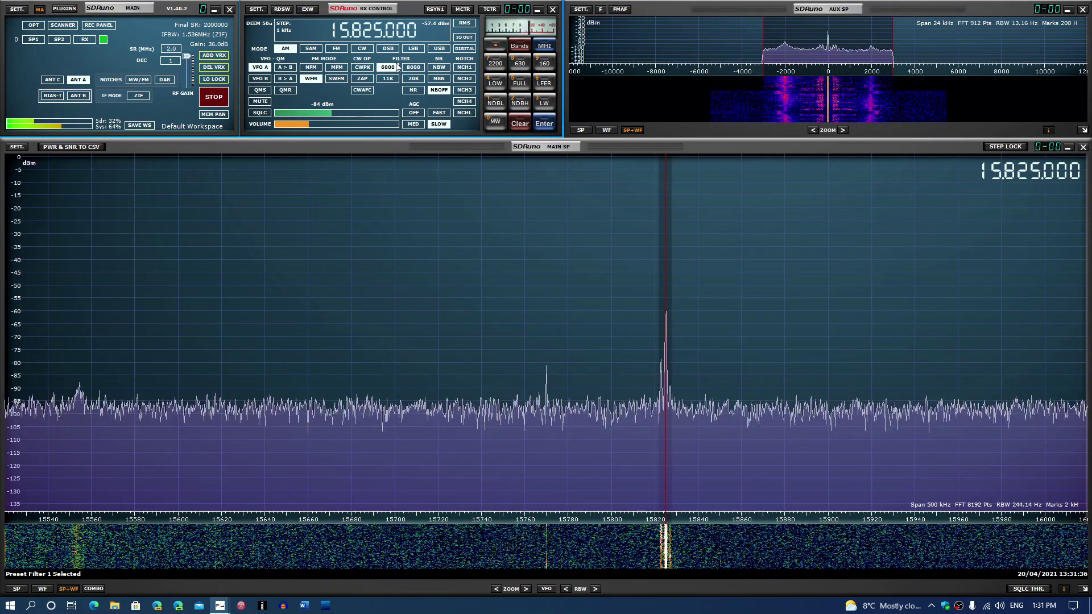
click(413, 68)
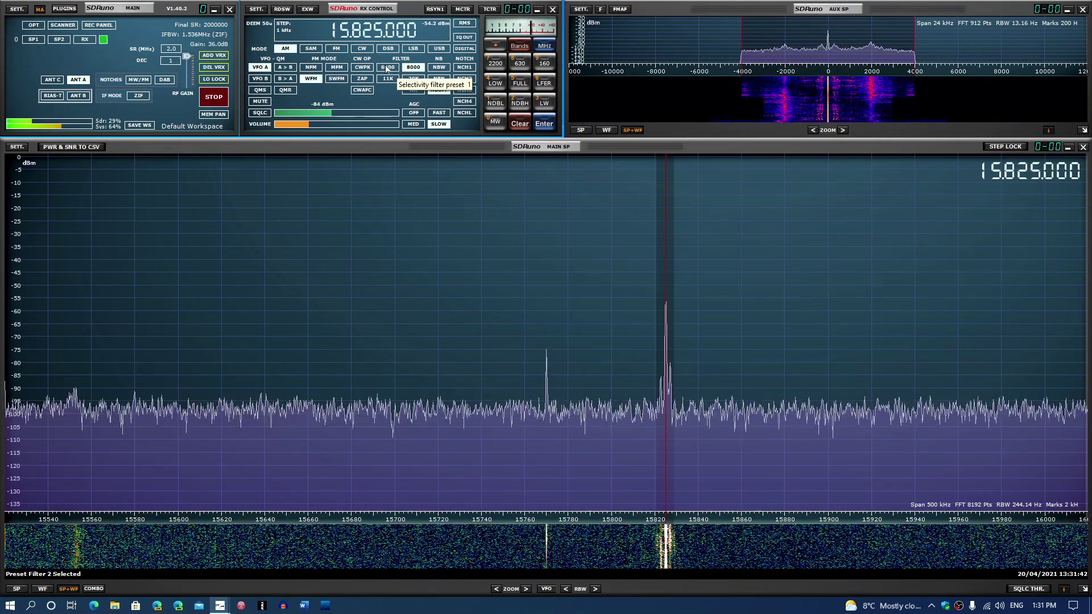
click(387, 67)
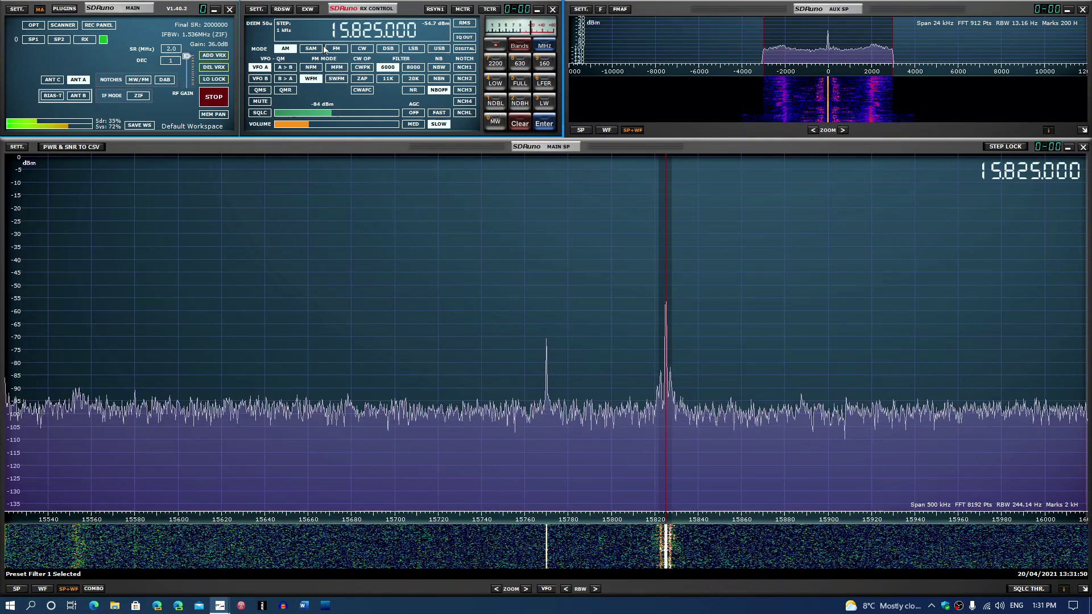
click(439, 49)
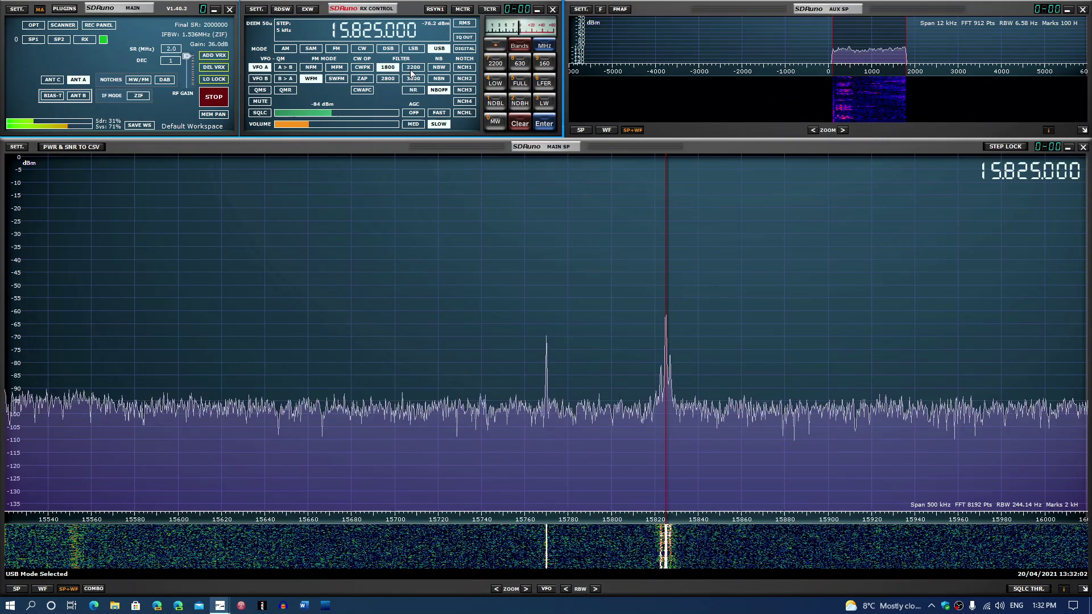
- Try the 2800 and 3000 Hz USB filters, settling back on 2800 Hz
click(391, 79)
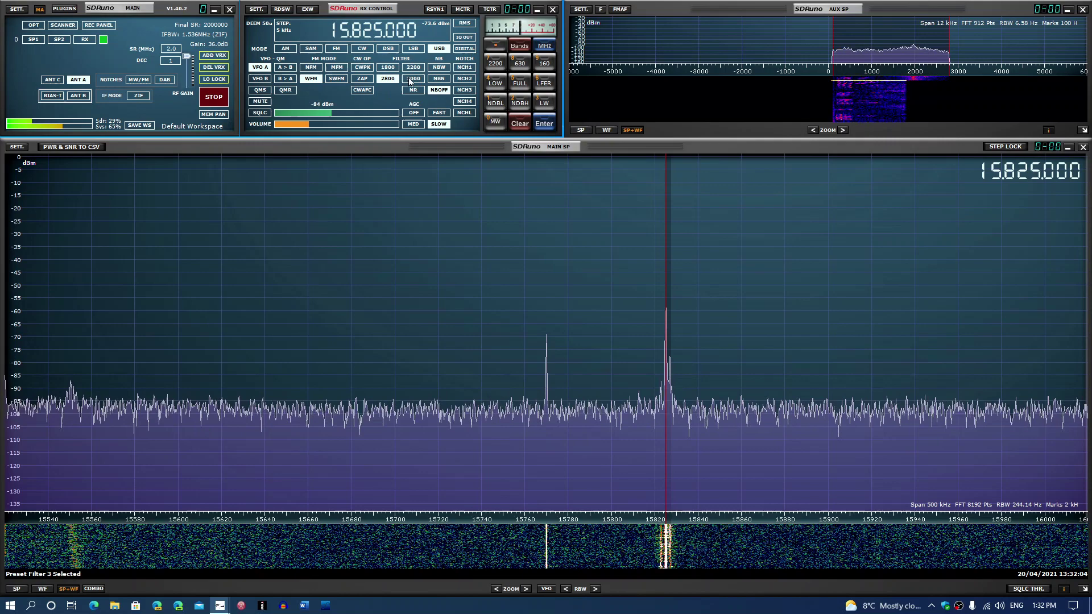
click(414, 79)
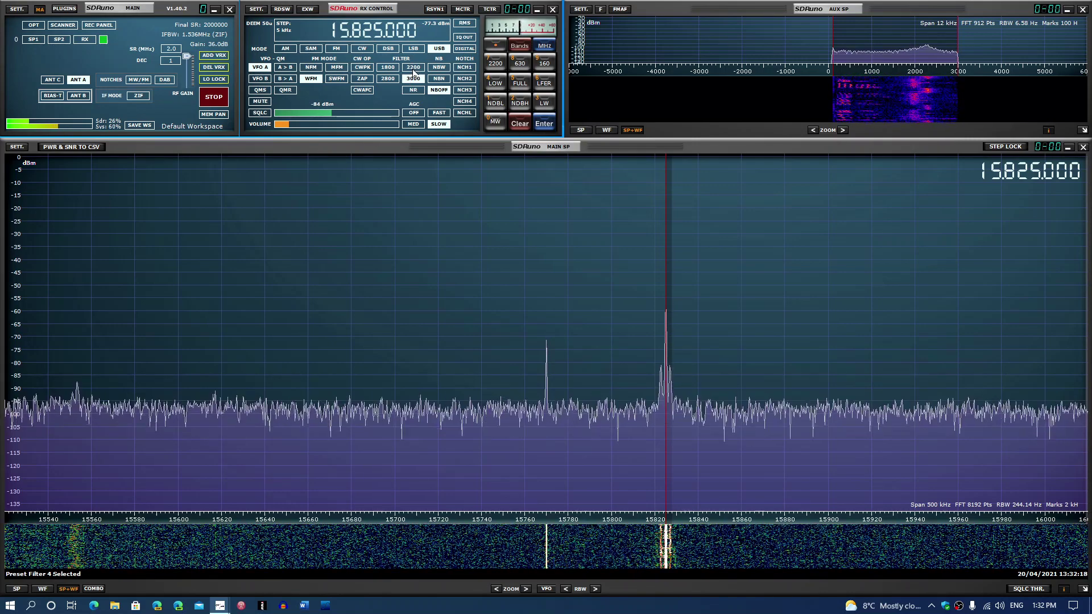
click(387, 79)
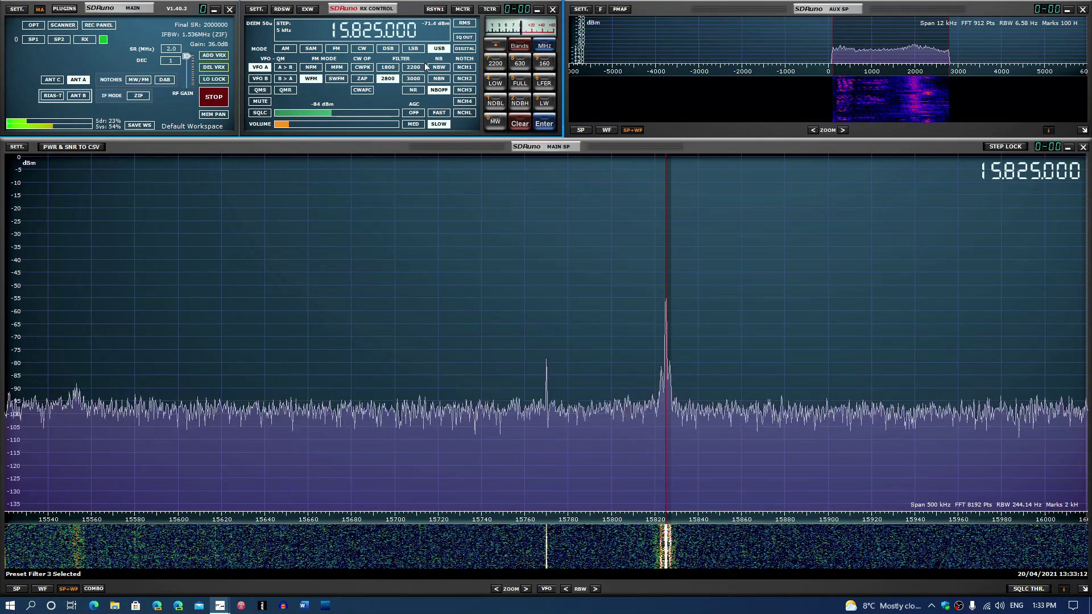
- Switch to AM and compare the 6000 and 8000 Hz filters, adjusting the volume
click(286, 49)
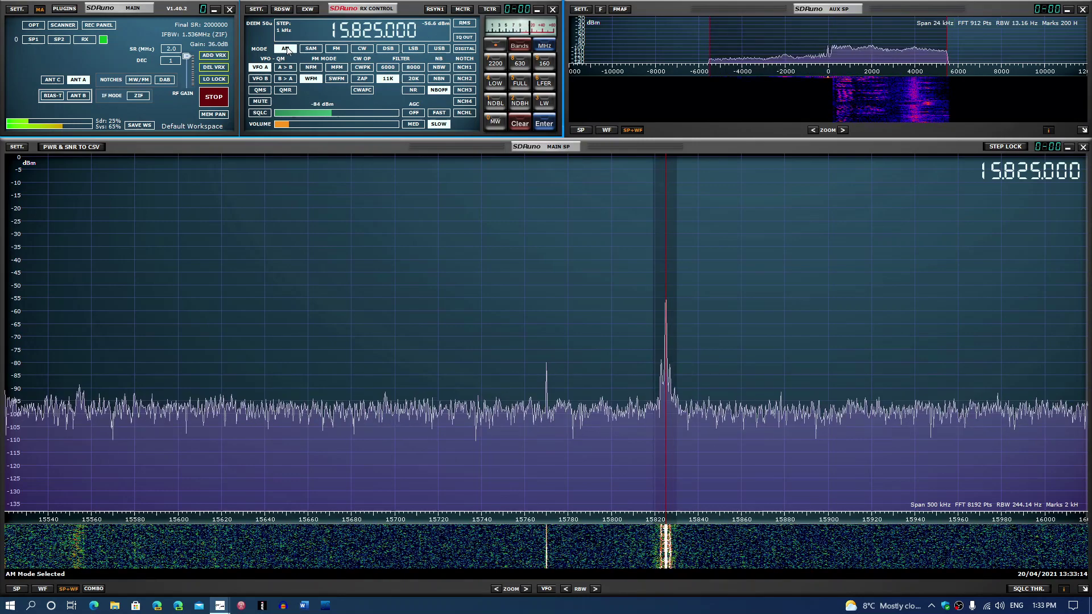
click(394, 68)
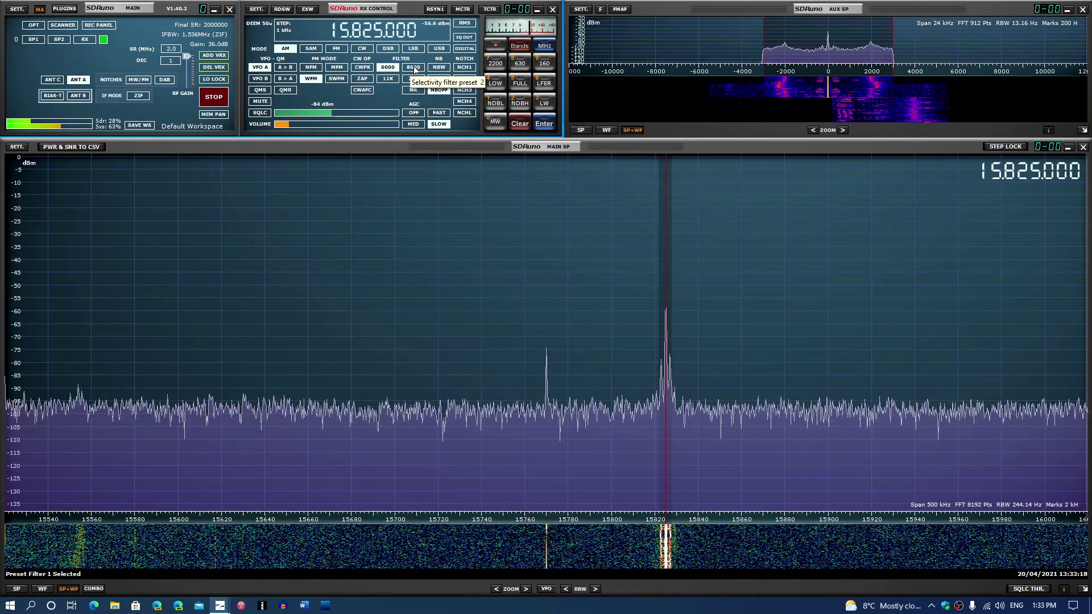
click(310, 123)
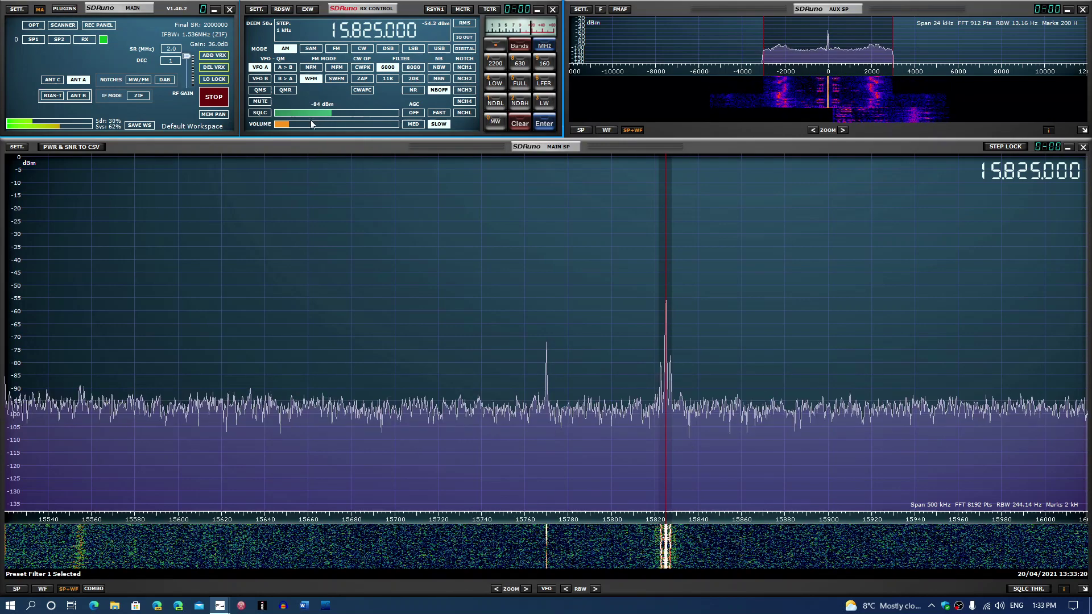
click(415, 67)
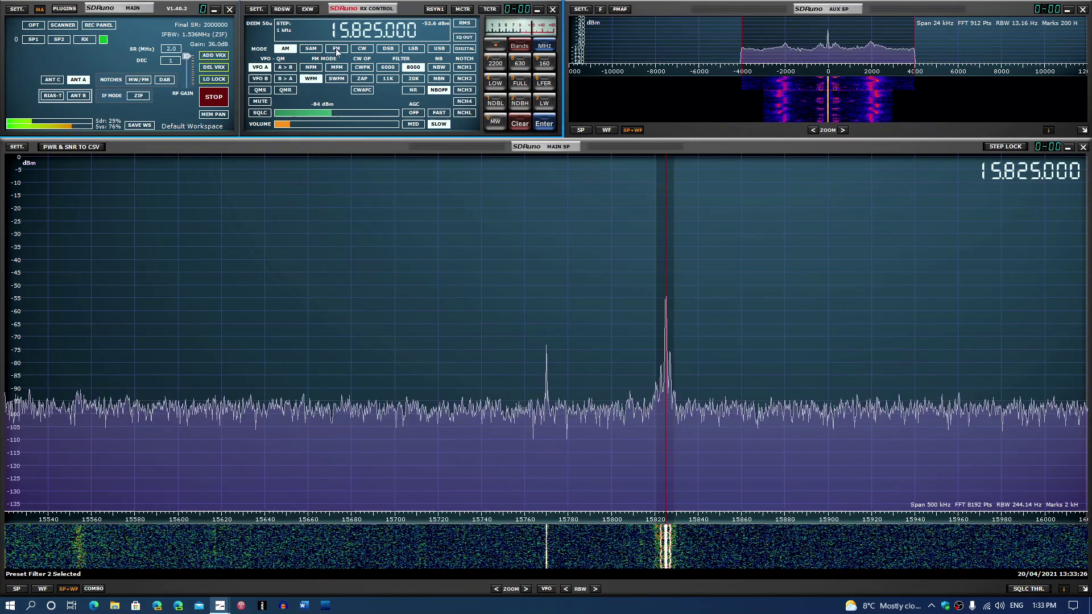
- Try LSB, then return to USB with the 2800 Hz filter
click(419, 48)
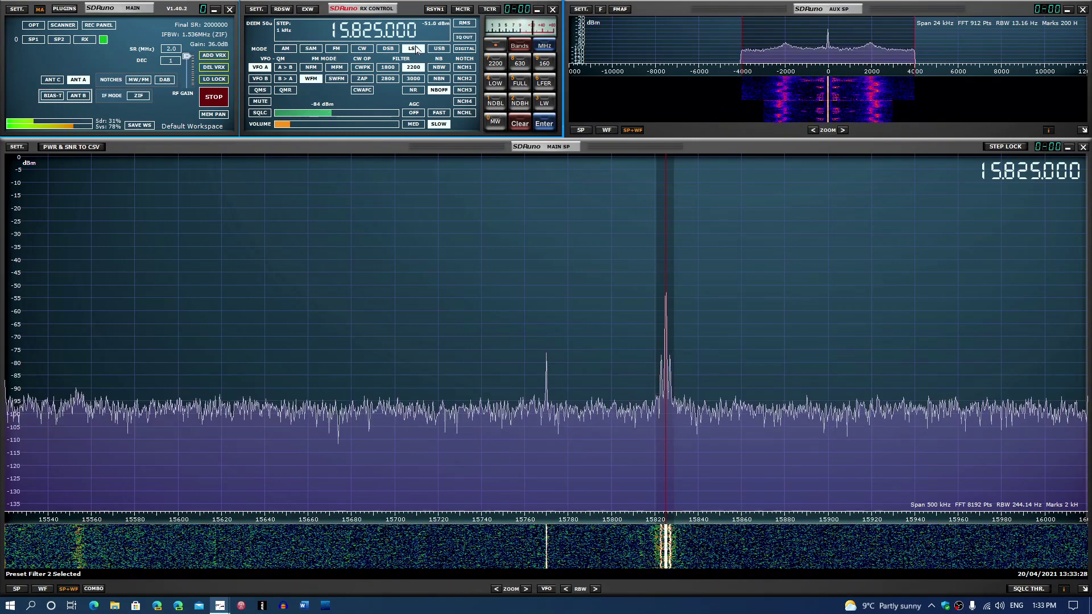
click(440, 48)
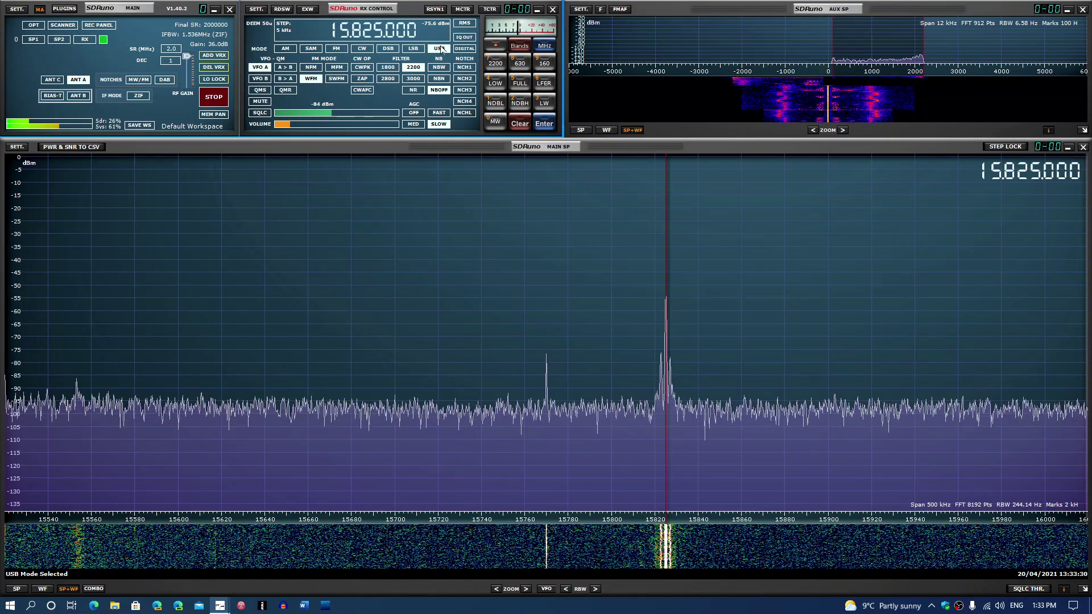
click(387, 79)
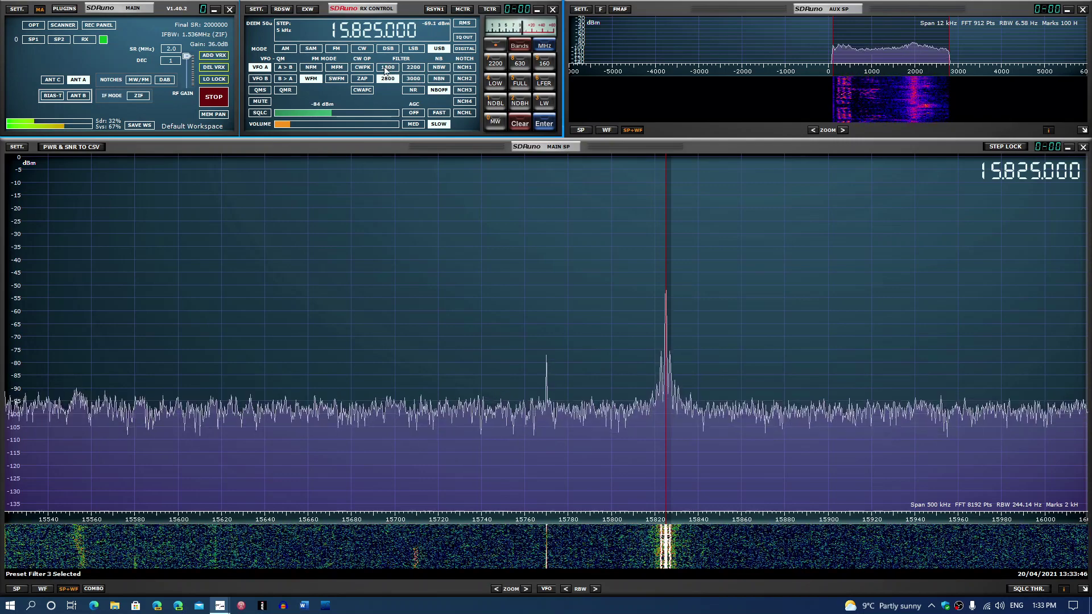
- Compare AM against USB, then settle on AM with the 8000 Hz filter
click(286, 49)
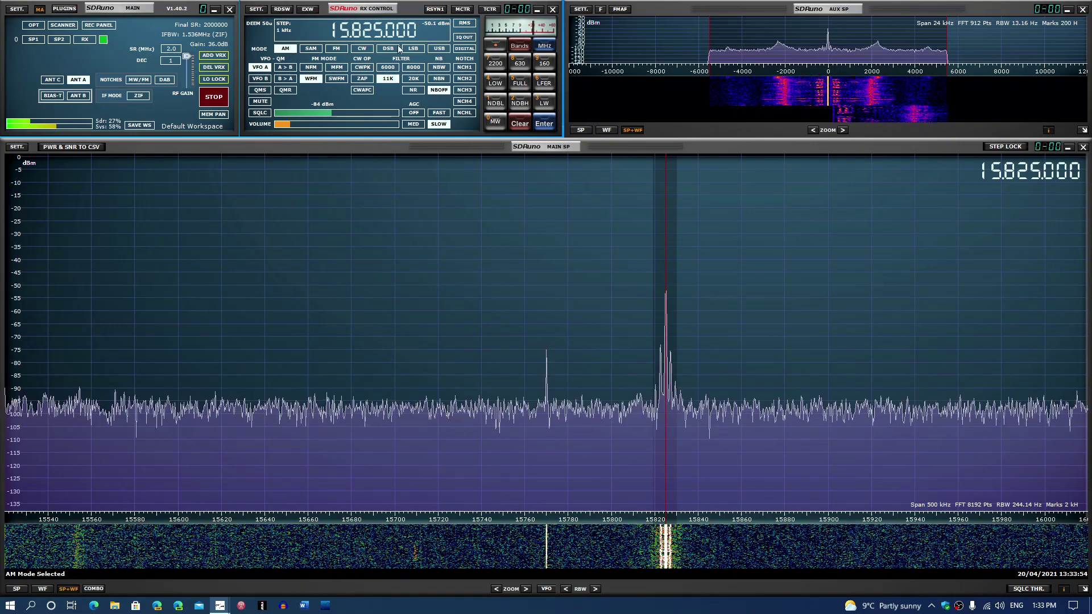
click(435, 48)
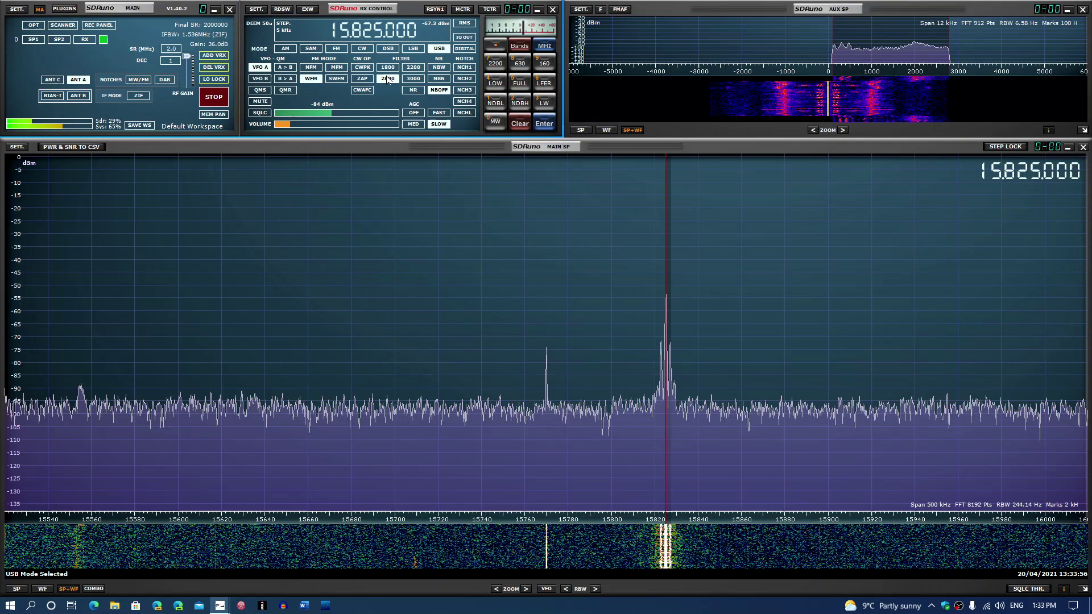
click(282, 49)
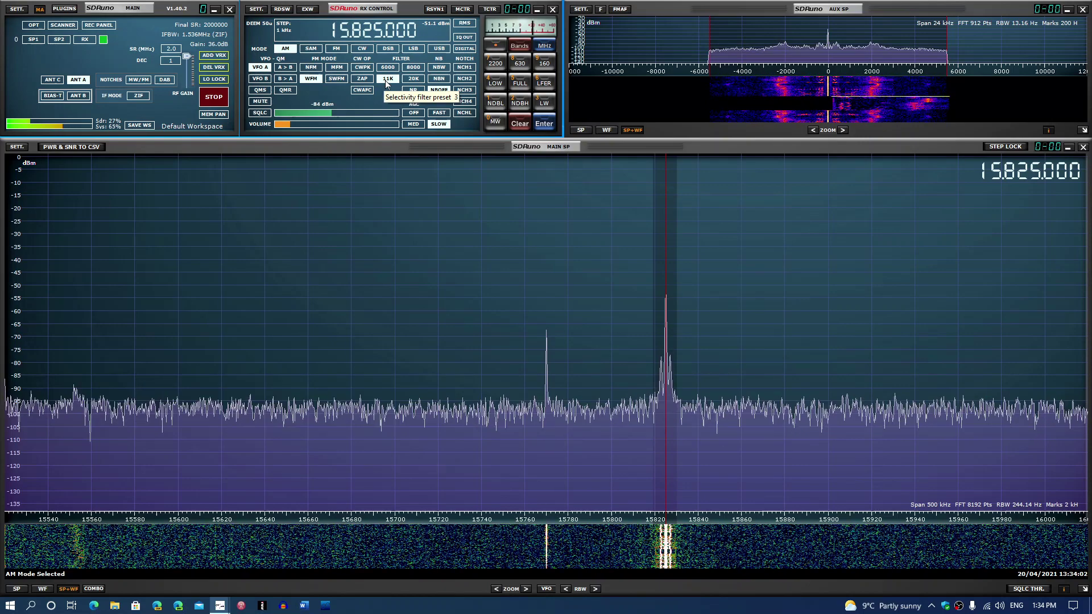
click(413, 68)
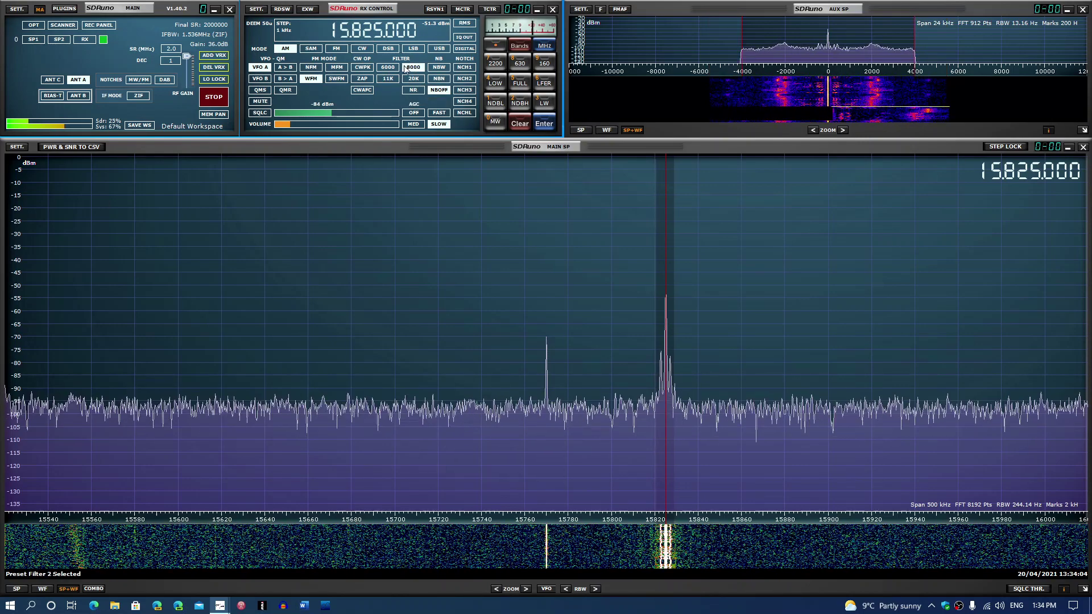